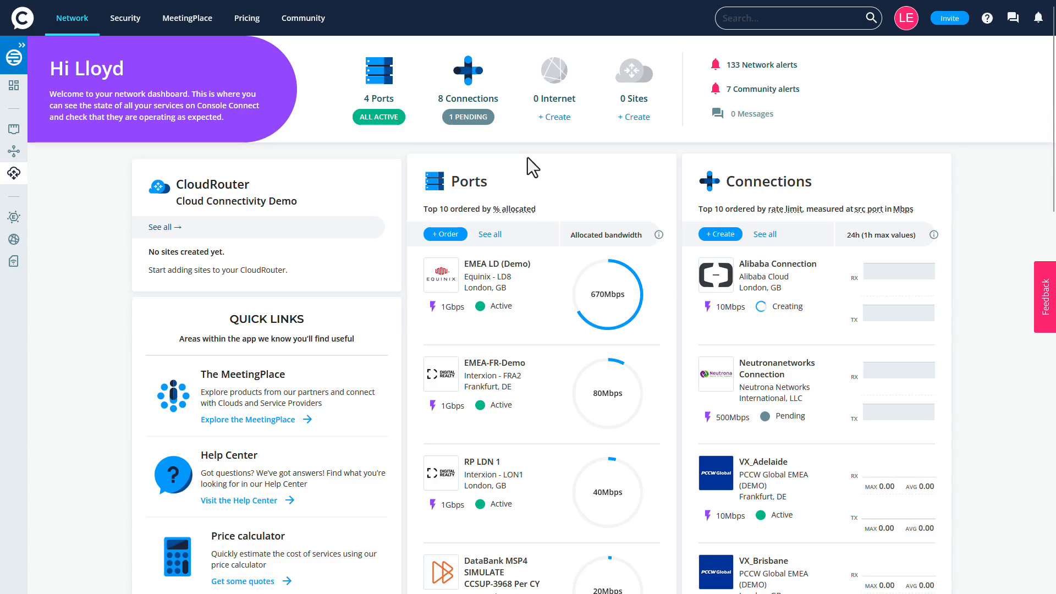
# - Start a new cloud site on the Cloud Connectivity Demo CloudRouter with Vultr as the provider
pyautogui.click(22, 45)
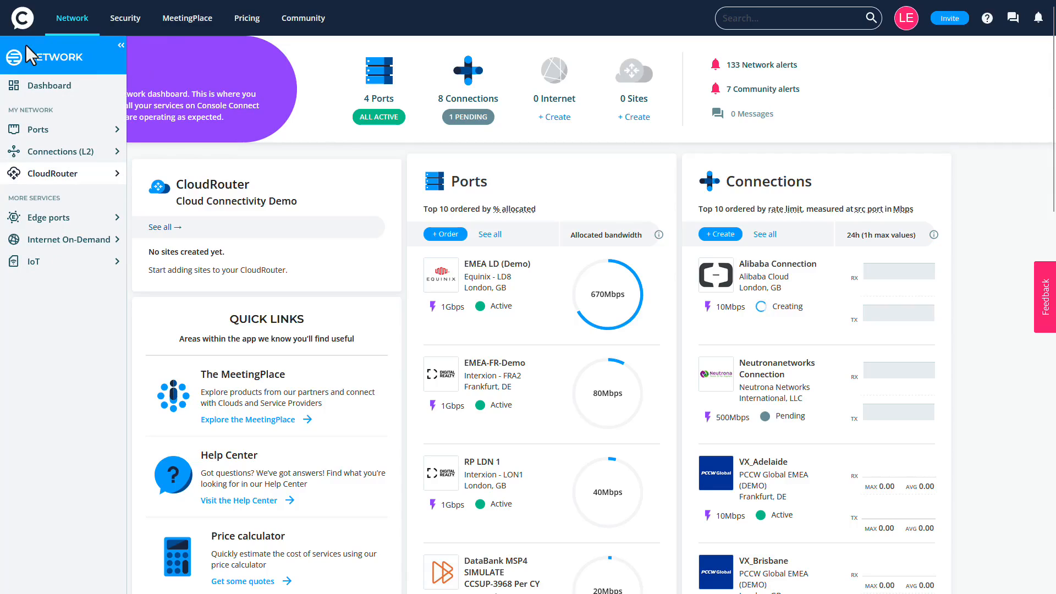
pyautogui.click(118, 176)
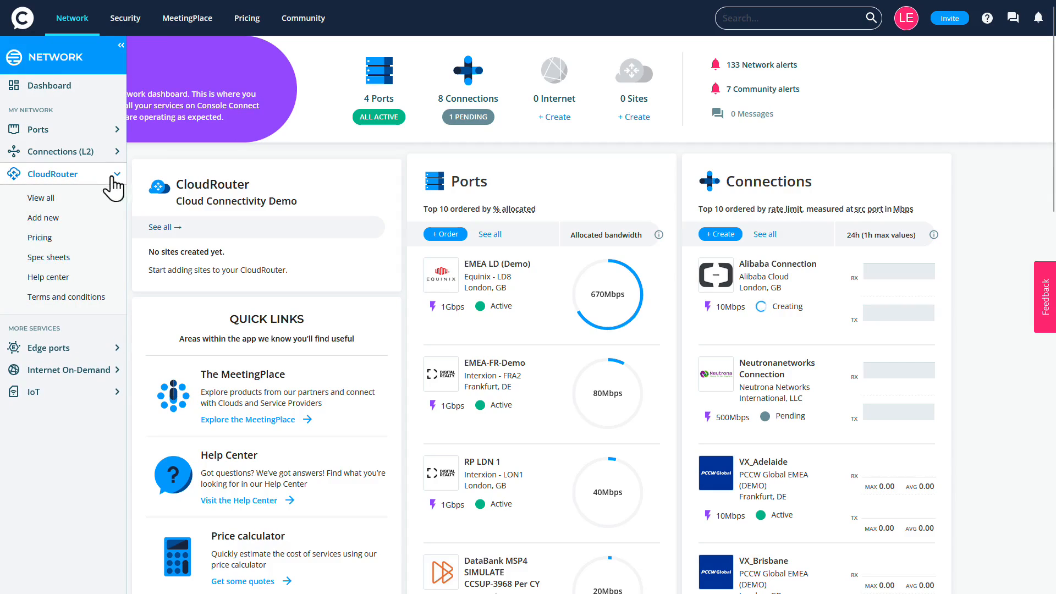
pyautogui.click(63, 198)
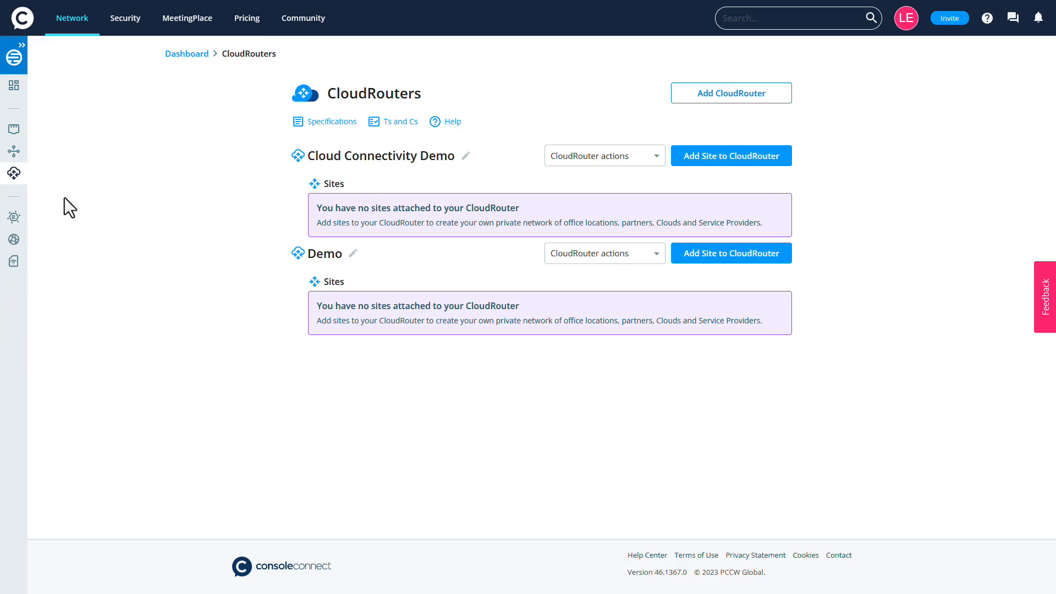
pyautogui.click(732, 160)
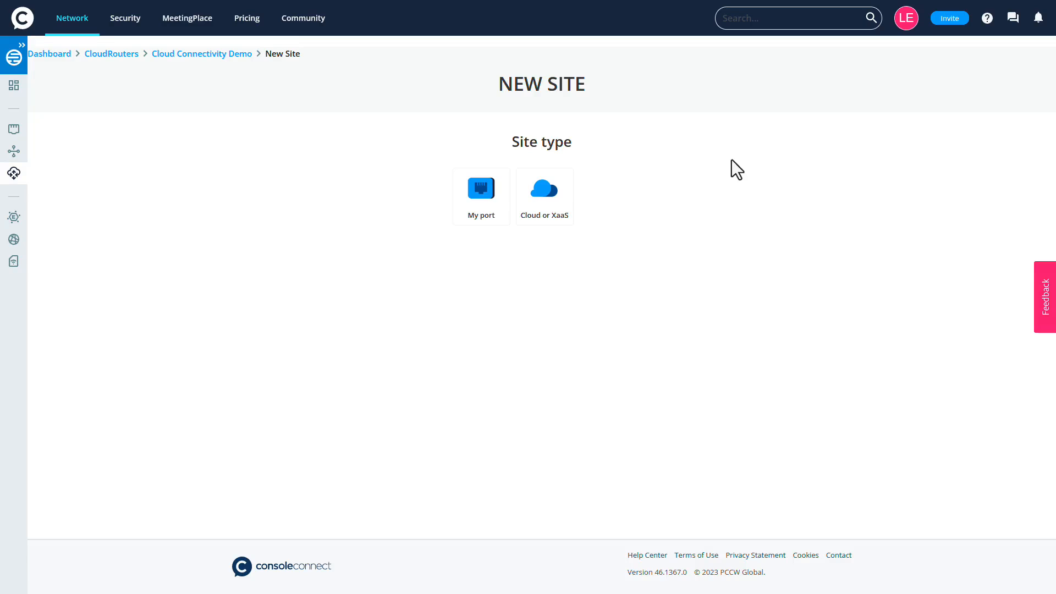
pyautogui.click(546, 199)
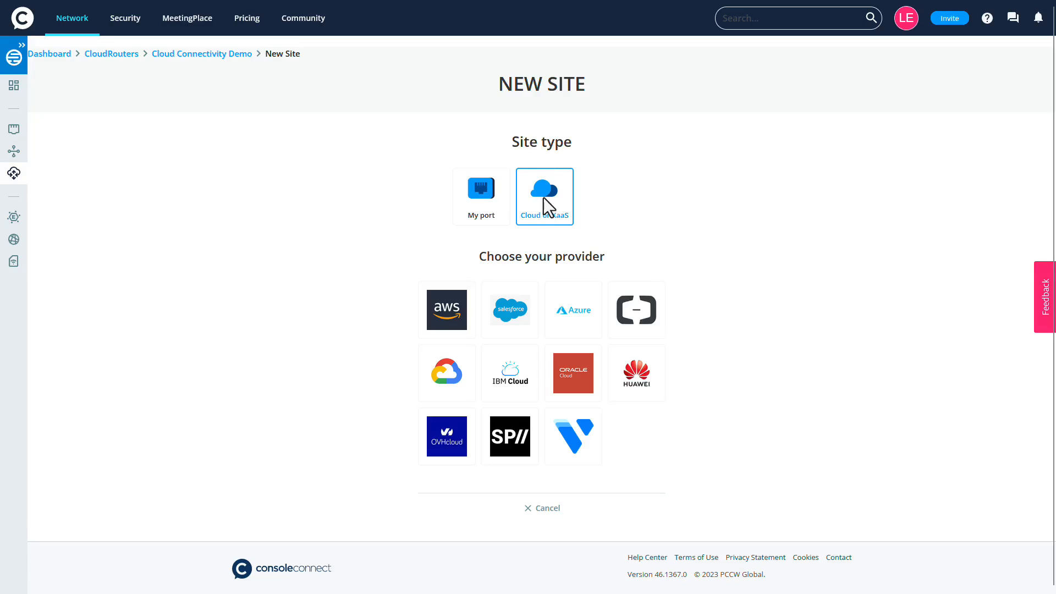
pyautogui.click(576, 441)
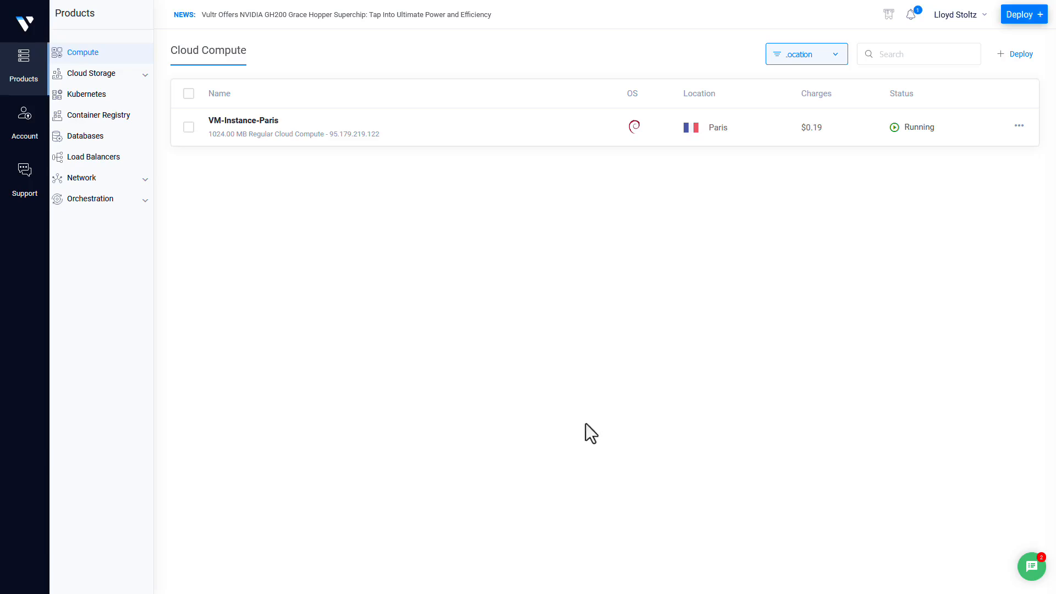
# - Switch to the Vultr portal and copy the account's email address from the user profile
pyautogui.click(964, 15)
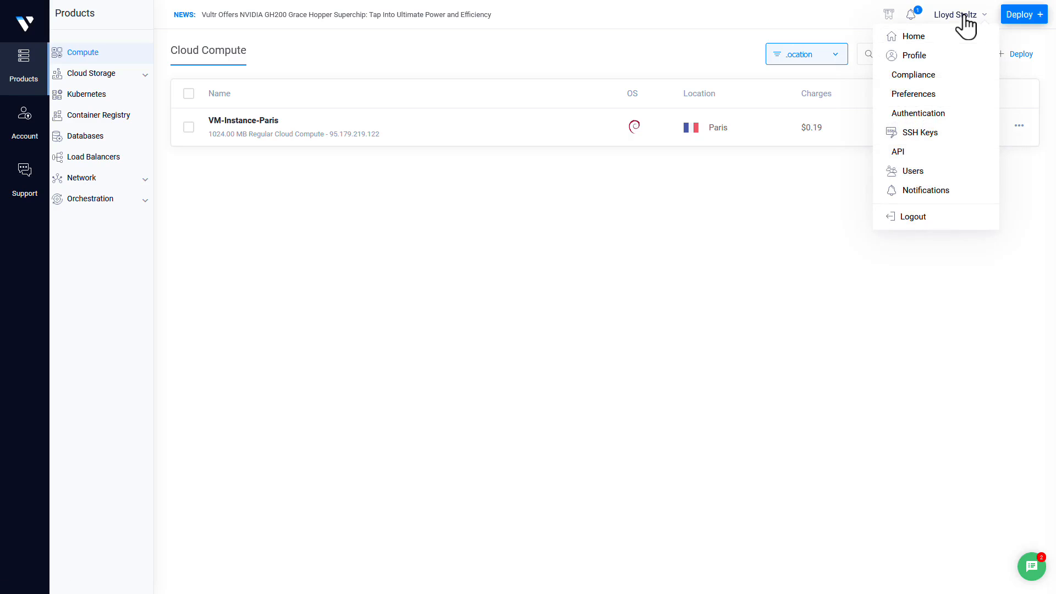
pyautogui.click(932, 55)
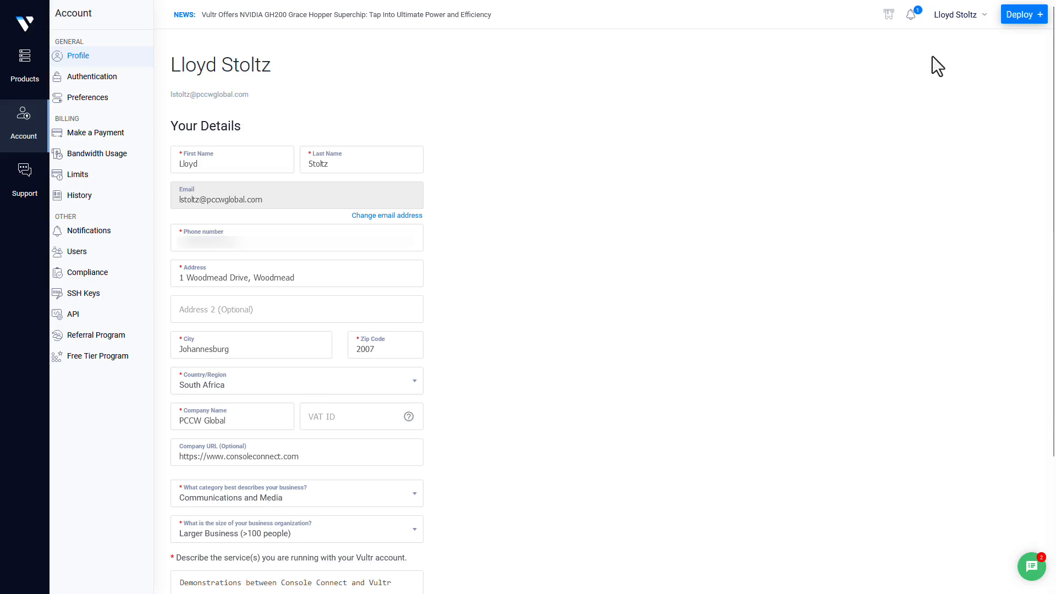
pyautogui.moveTo(172, 95); pyautogui.dragTo(248, 96)
pyautogui.rightClick(244, 95)
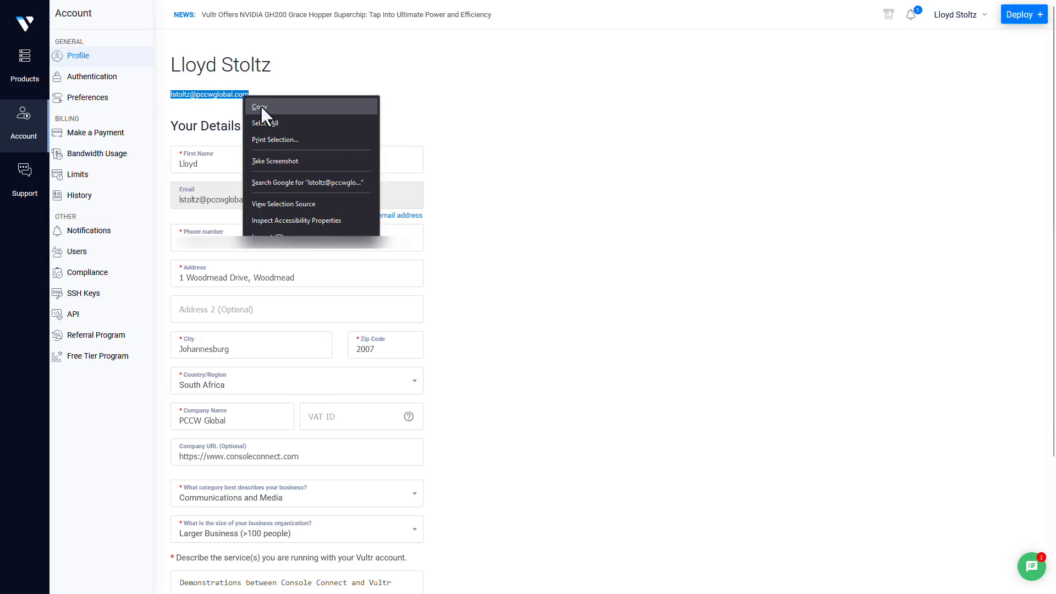
pyautogui.click(261, 107)
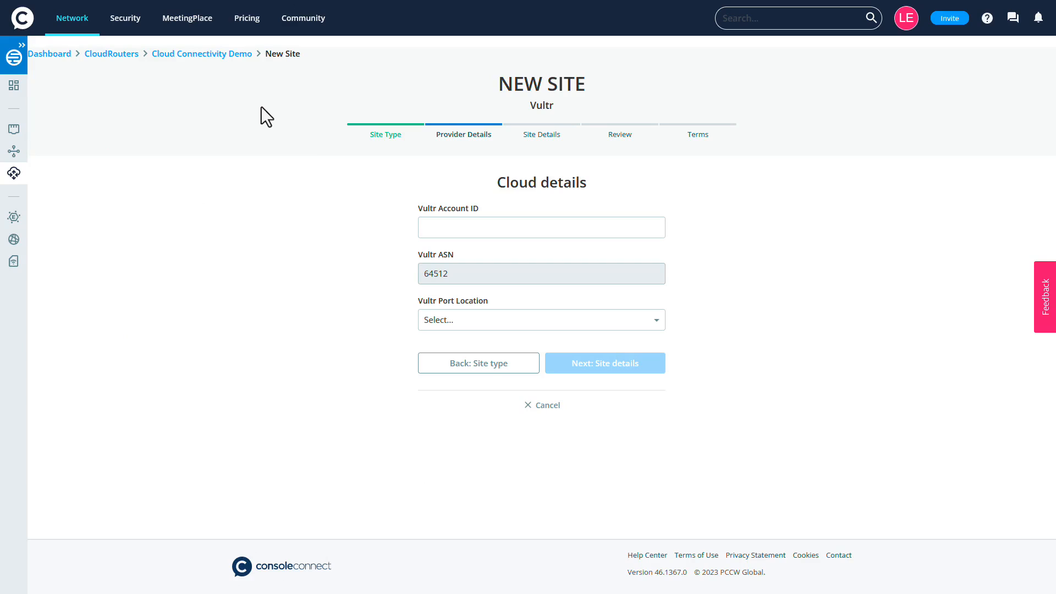
# - In Console Connect, paste the account email as the Vultr Account ID and submit Paris(France) - Vultr as the port location
pyautogui.click(635, 229)
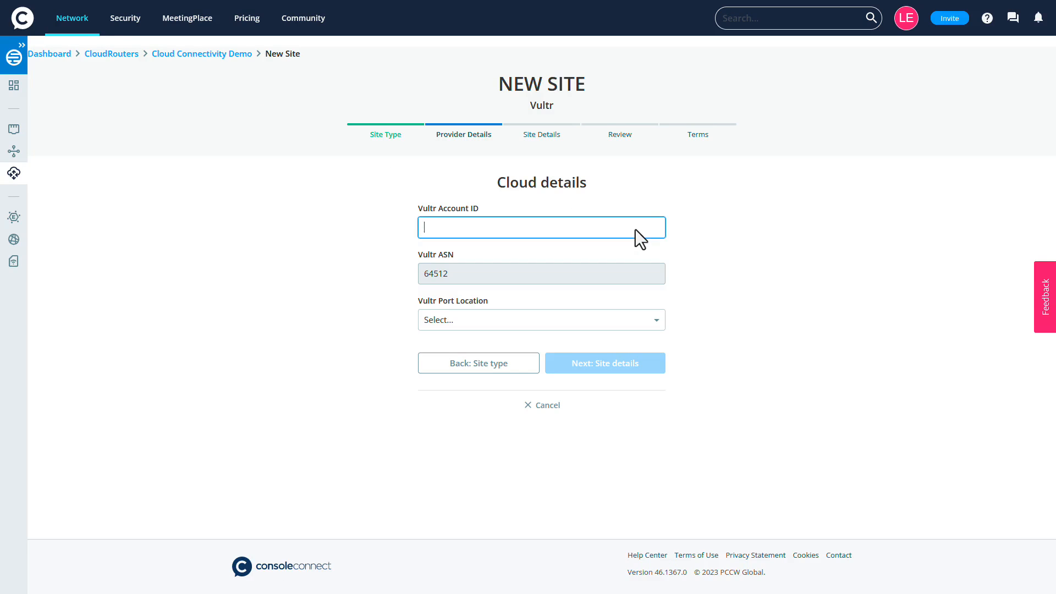
pyautogui.hotkey('ctrl', 'v')
pyautogui.click(655, 325)
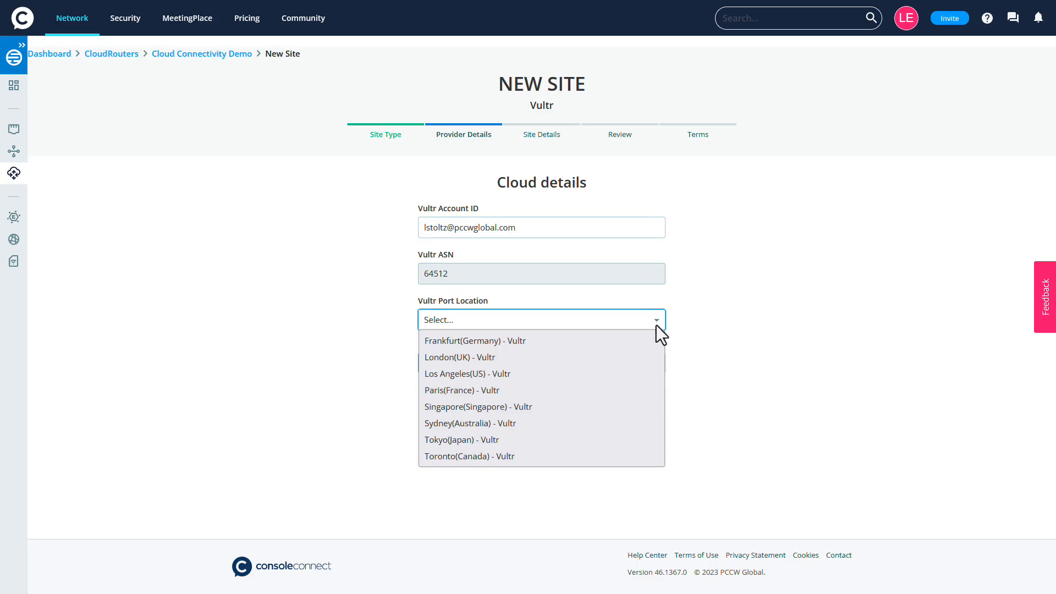
pyautogui.click(655, 391)
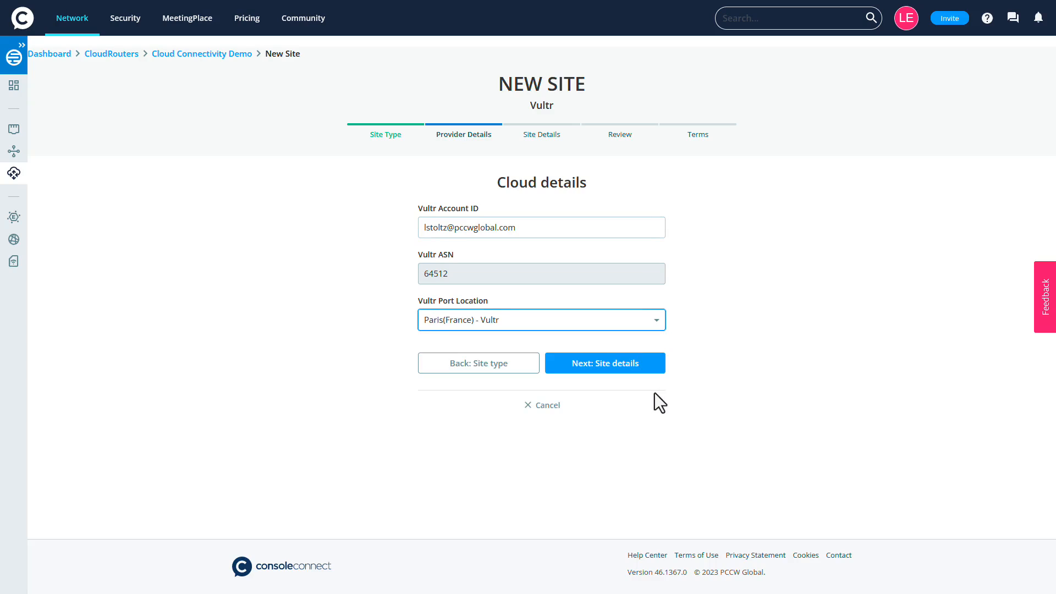
pyautogui.click(606, 364)
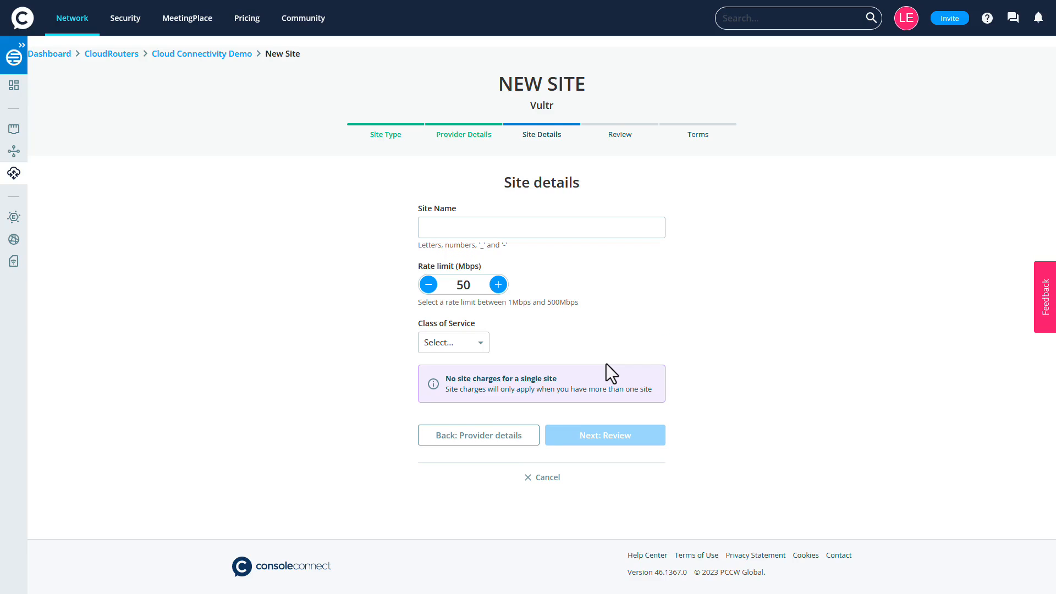
# - Name the site Vultr-CloudRouter-Connection, choose the Bronze class of service and proceed to the review
pyautogui.click(646, 228)
pyautogui.hotkey('ctrl', 'v')
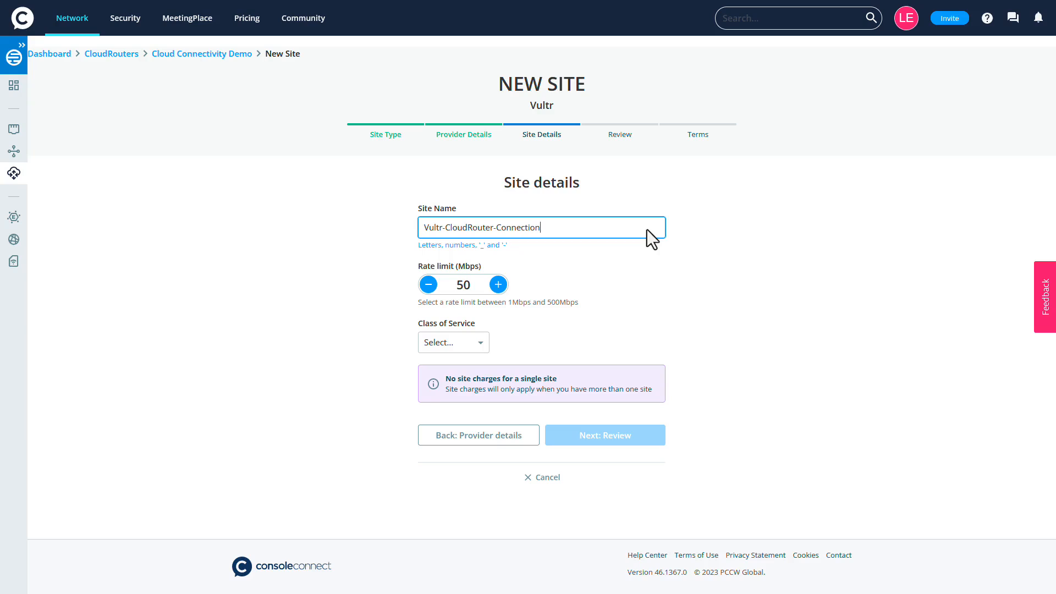
pyautogui.click(479, 346)
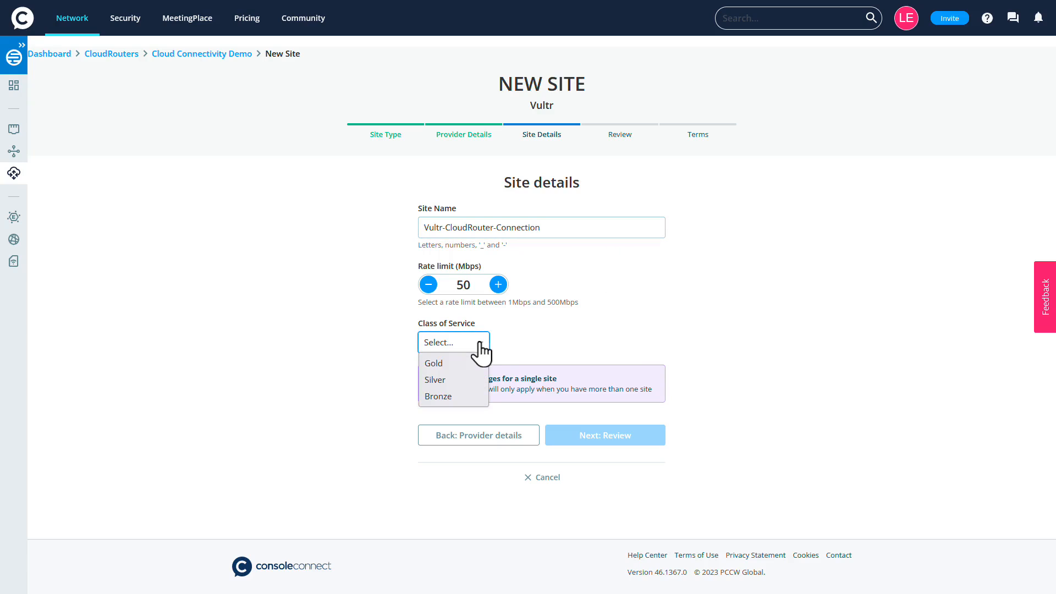
pyautogui.click(477, 397)
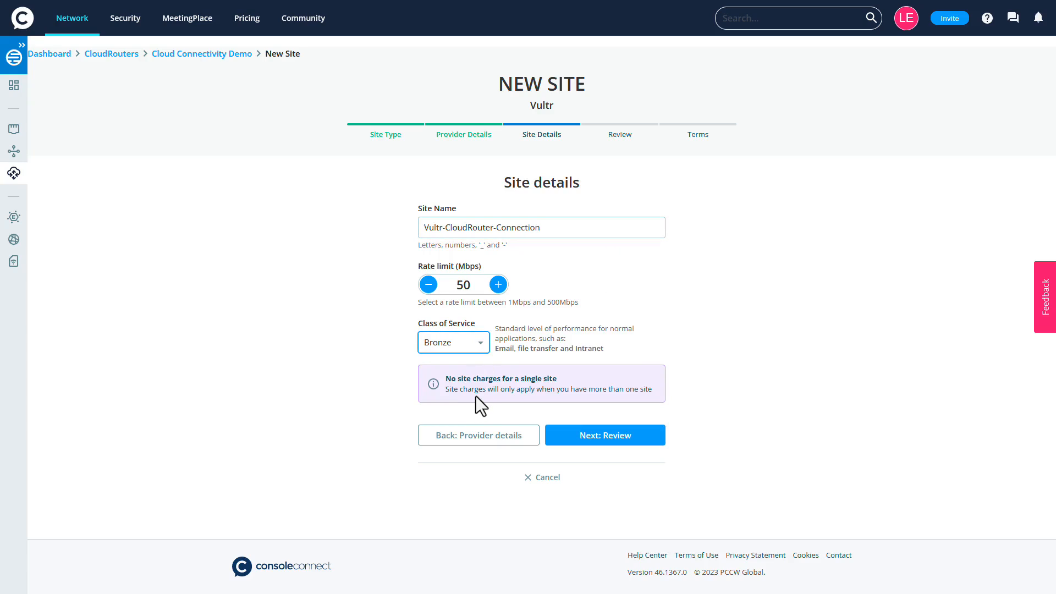
pyautogui.click(607, 434)
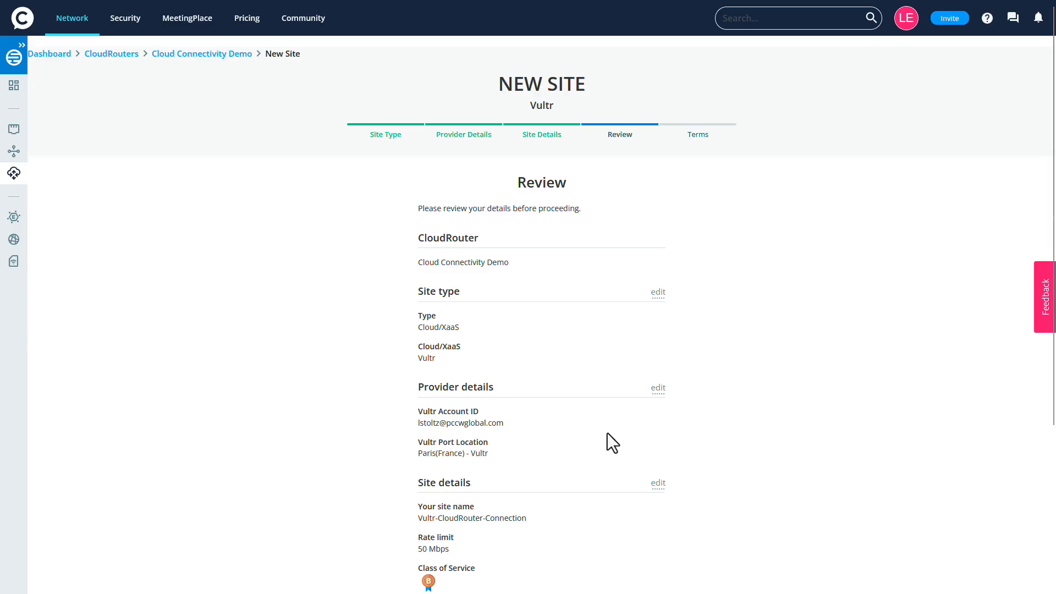
# - Review the site order, accept all three terms and conditions, and create the site
pyautogui.scroll(-4, 705, 443)
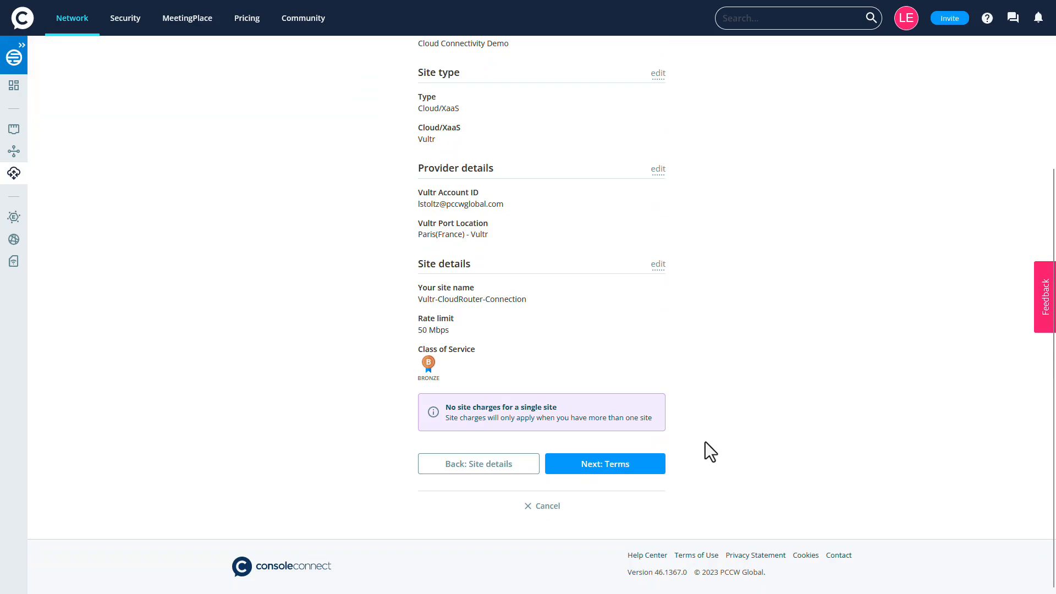
pyautogui.click(603, 466)
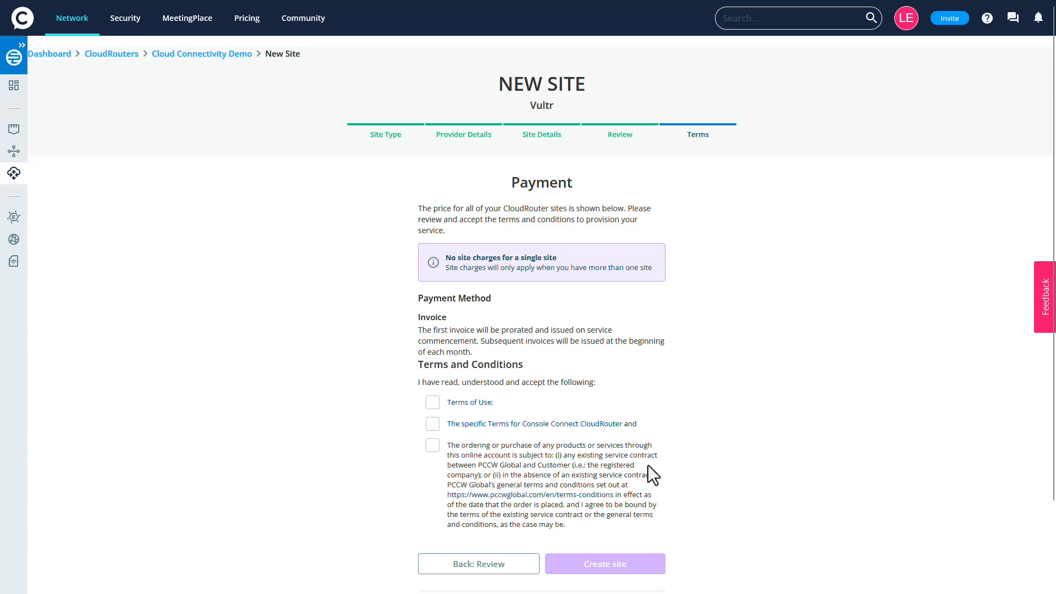
pyautogui.scroll(-2, 783, 464)
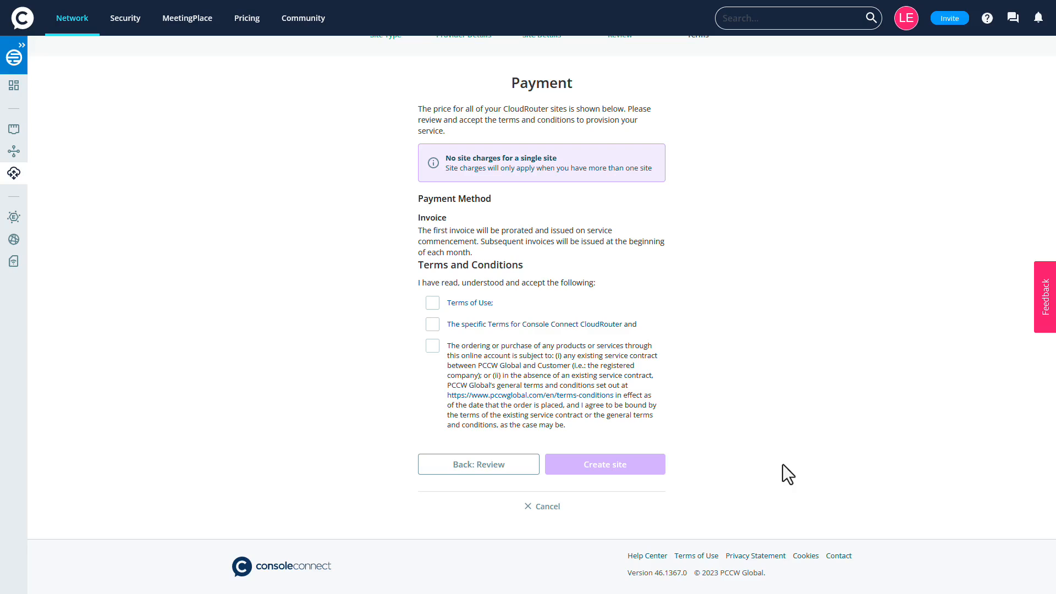
pyautogui.click(433, 303)
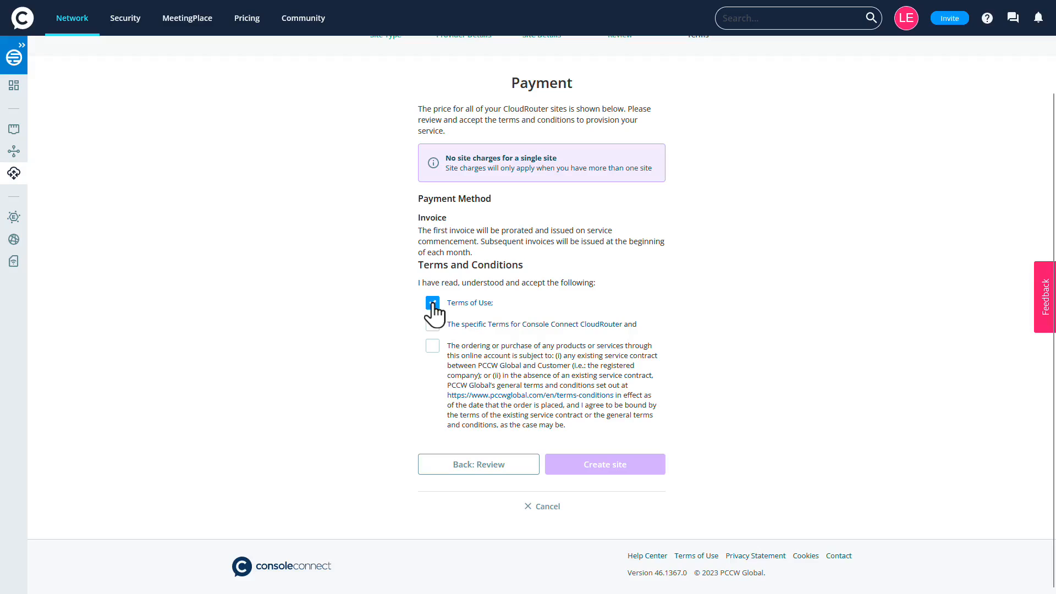
pyautogui.click(433, 325)
pyautogui.click(432, 346)
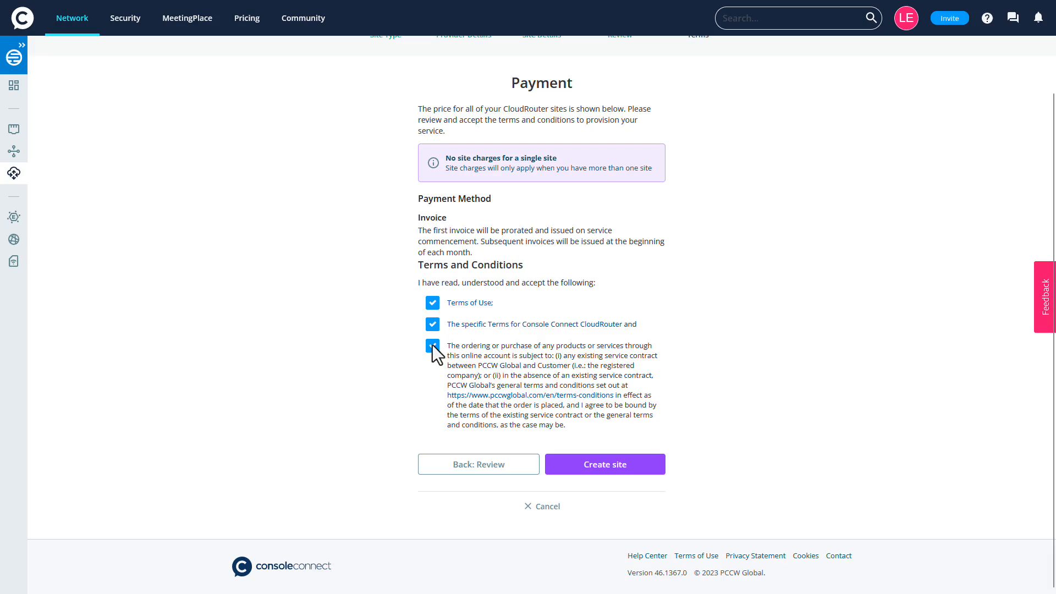
pyautogui.click(602, 464)
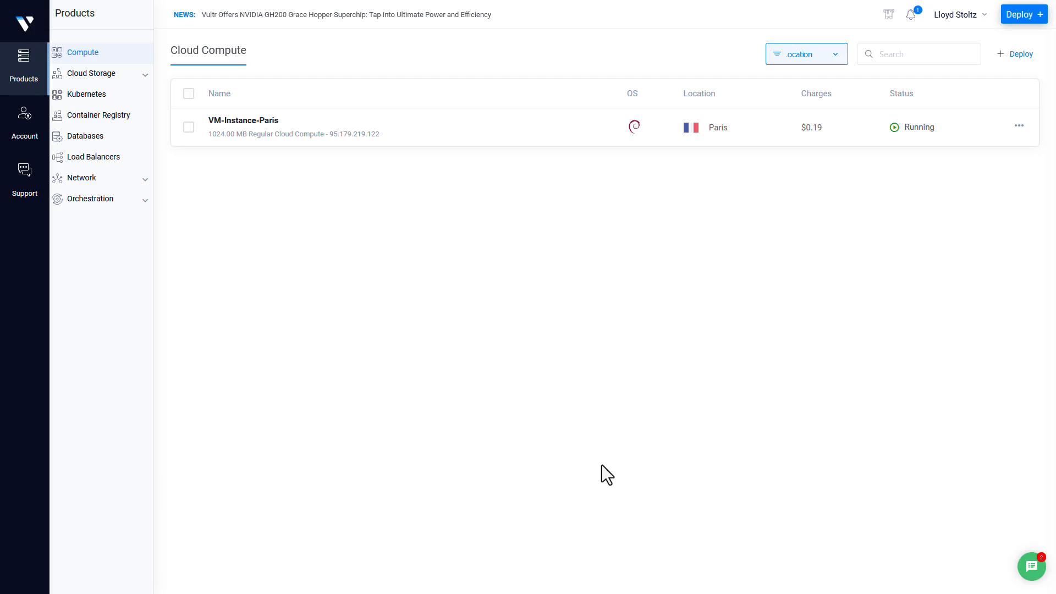
# - View the VPC networks in the Vultr portal and send the prepared email with the Vultr resource details to Console Connect support
pyautogui.click(145, 181)
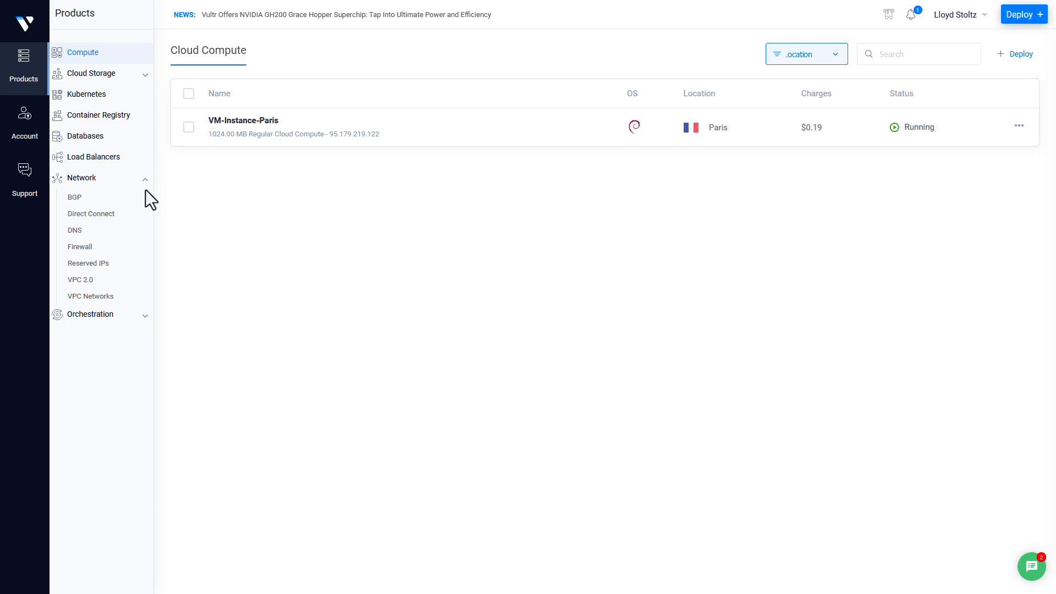
pyautogui.click(143, 297)
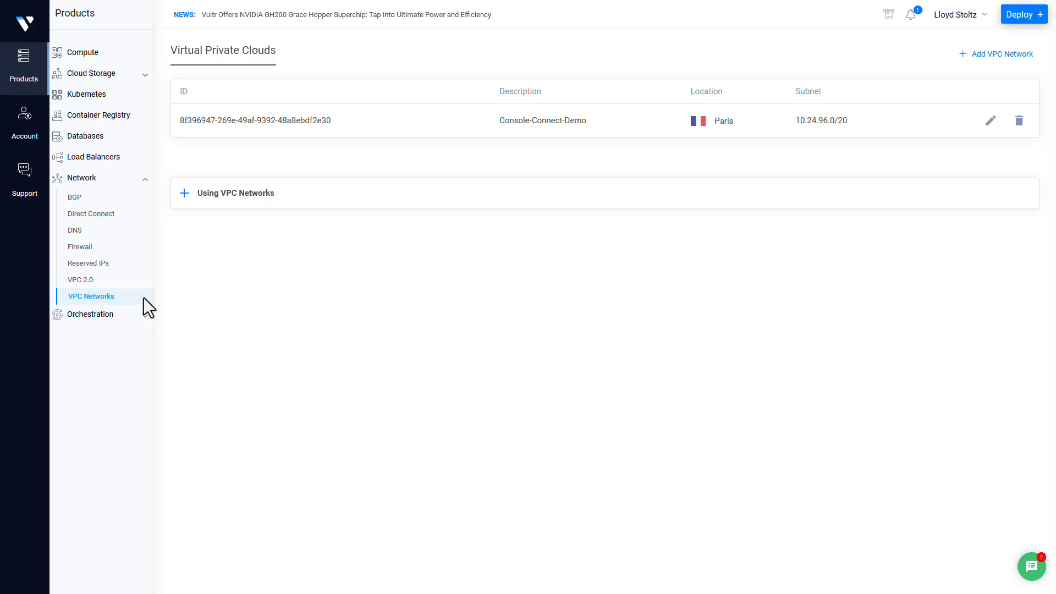
pyautogui.hotkey('alt', 'Tab')
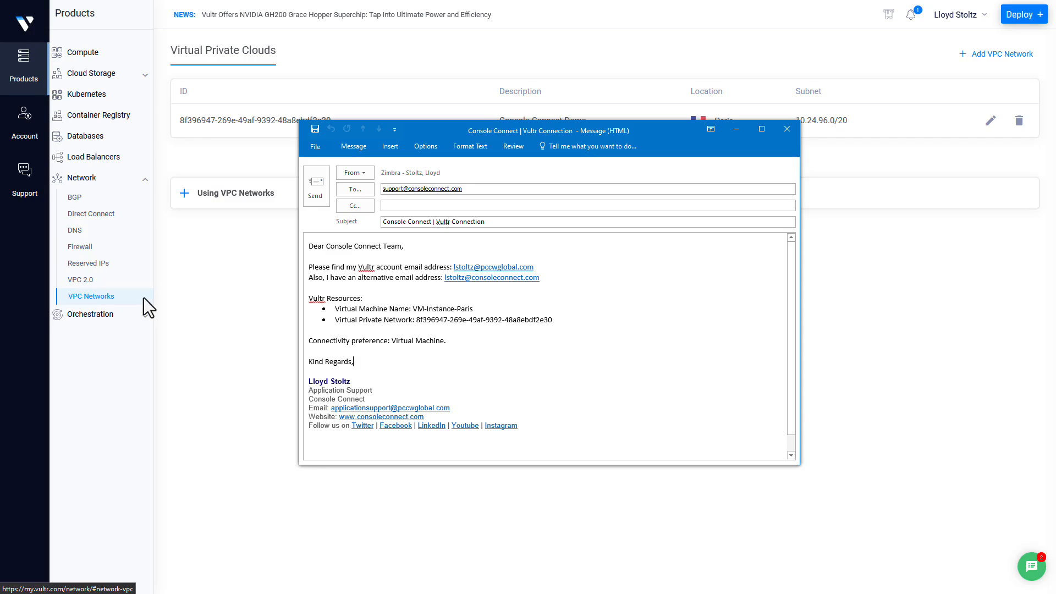
pyautogui.click(317, 184)
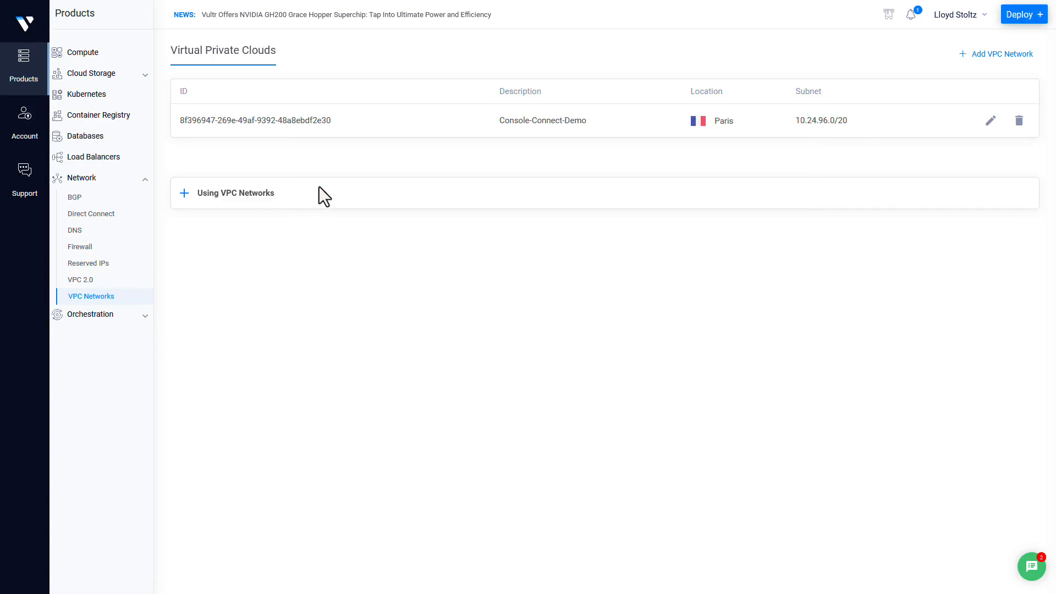